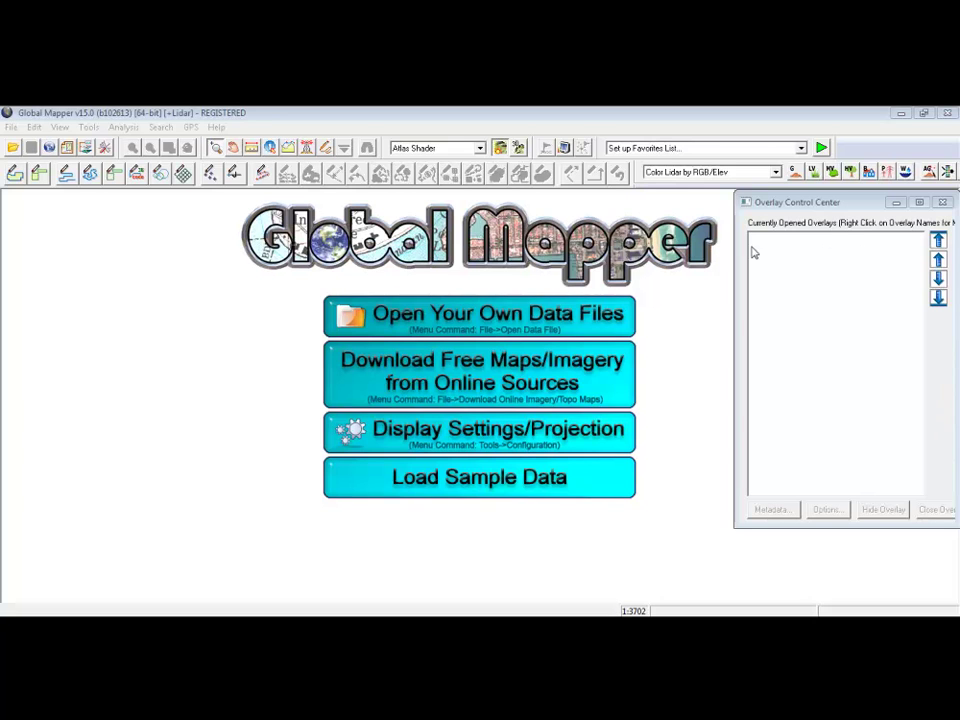
Open the LewistonSewer.gmw workspace from the Lewiston folder.
left_click(577, 314)
left_click(512, 280)
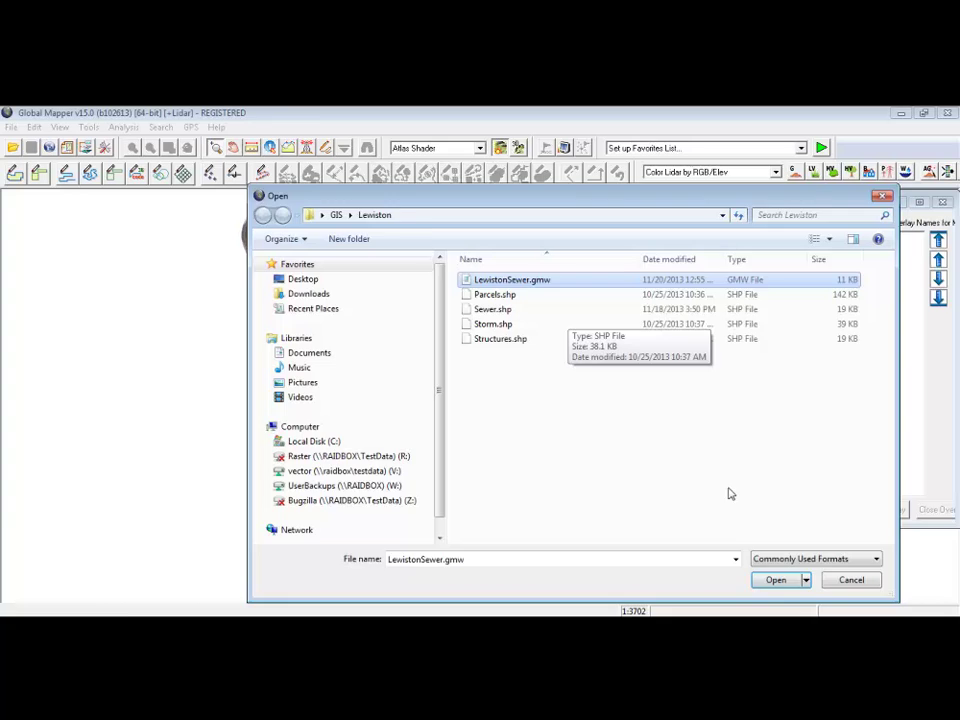
left_click(786, 581)
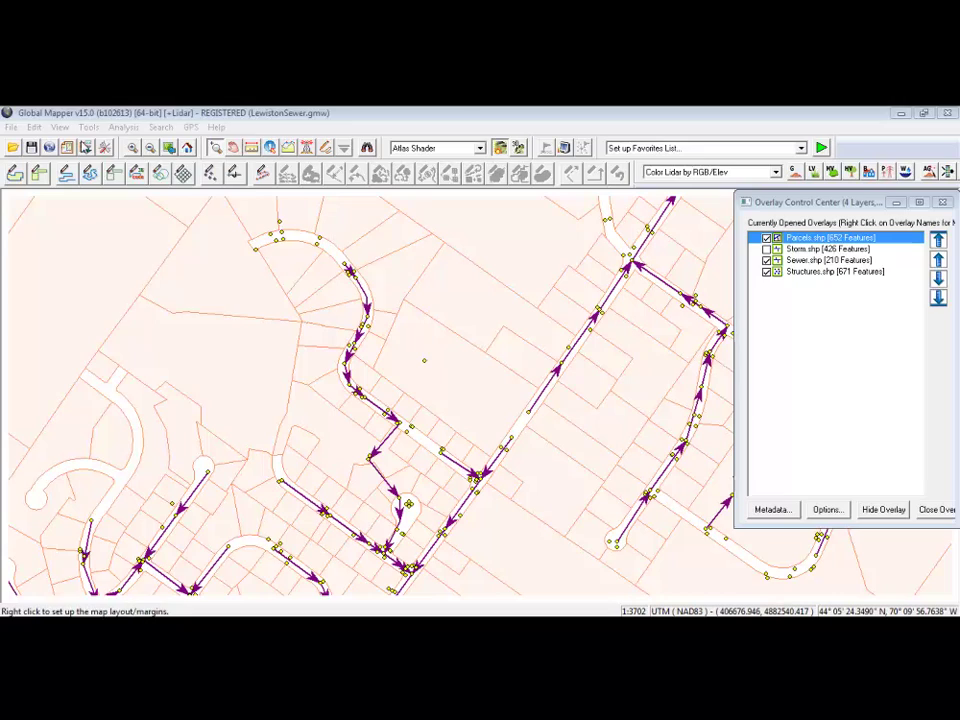
Turn on the Digitizer from the Tools menu.
left_click(89, 128)
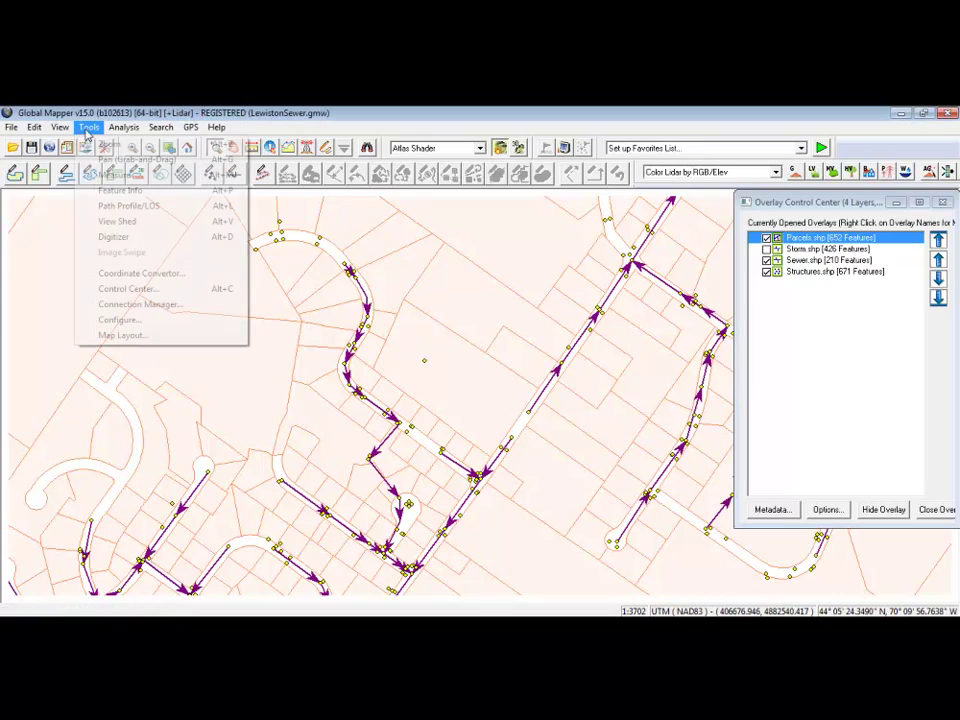
left_click(158, 238)
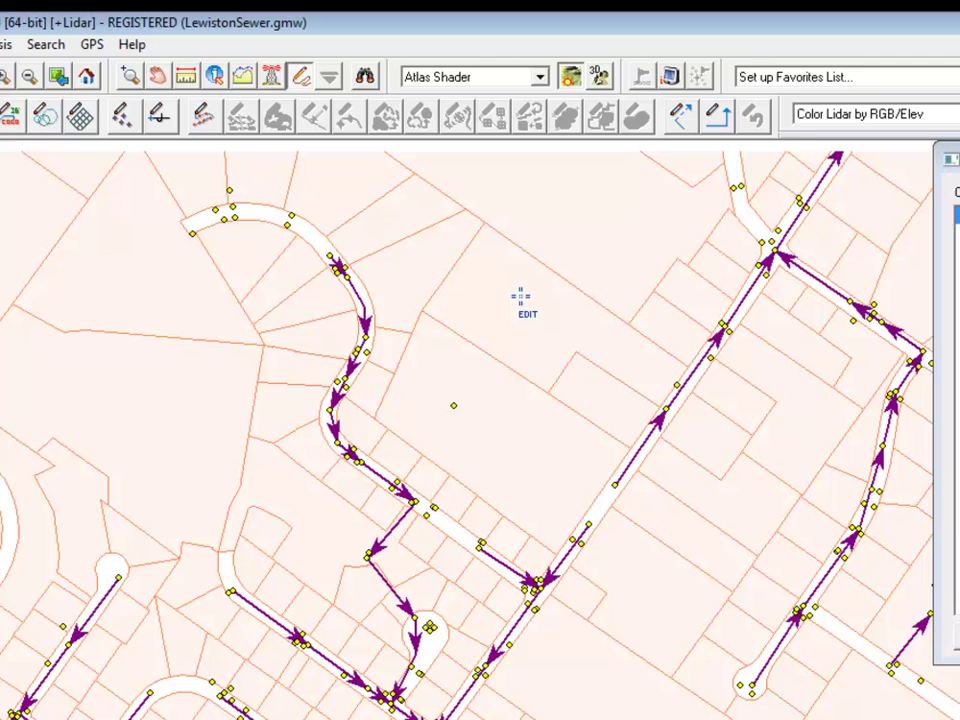
Select the parcel above the sewer lines together with its adjoining parcel.
left_click(520, 297)
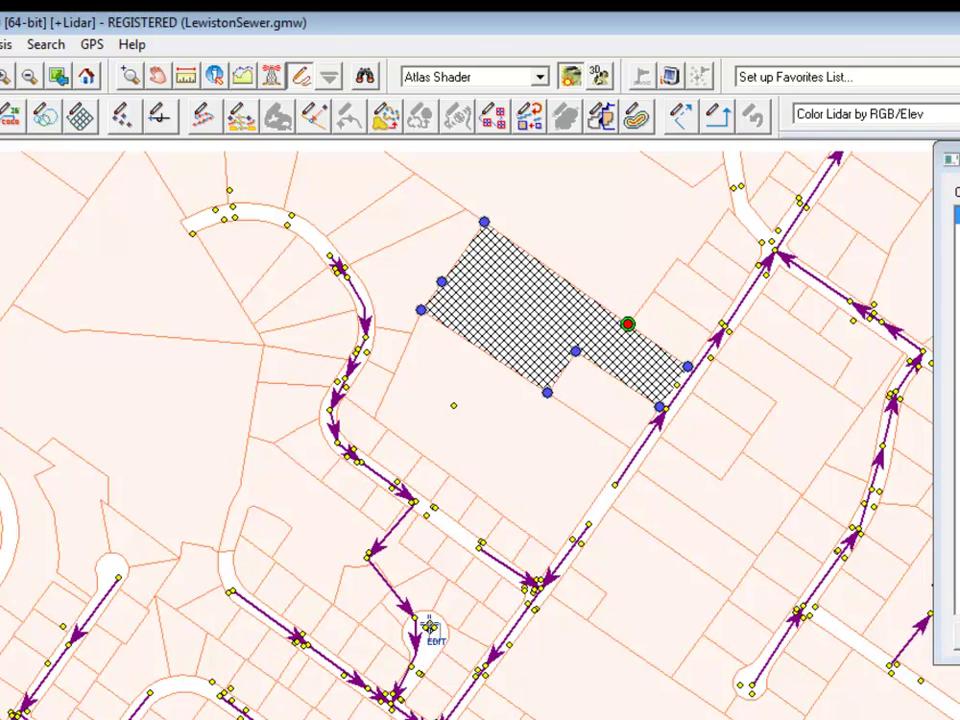
left_click(430, 627)
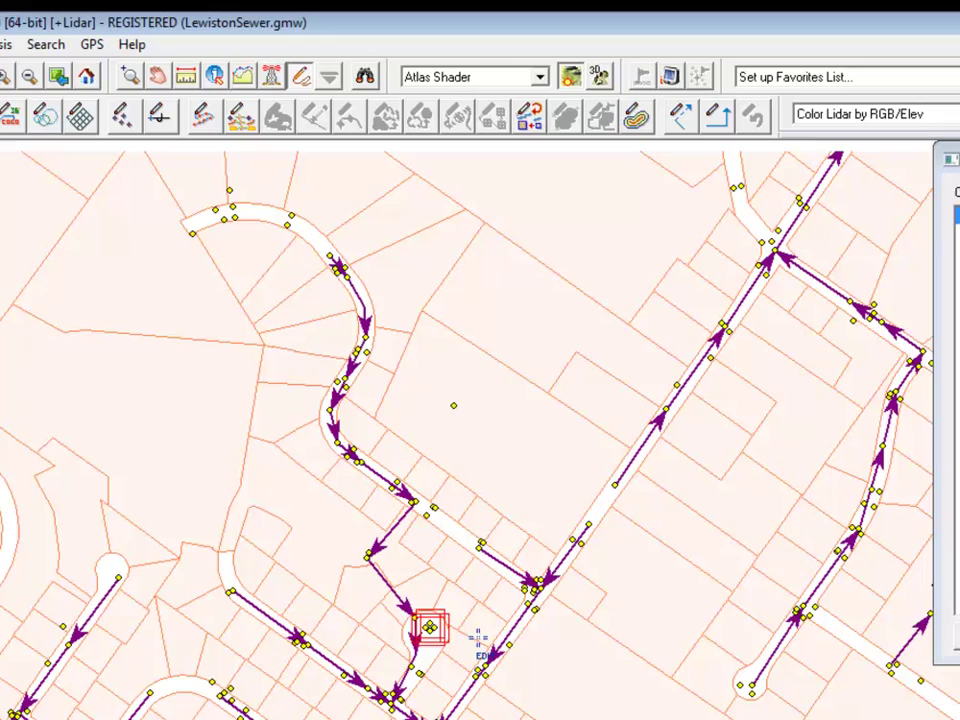
left_click(491, 433)
left_click(490, 348, "ctrl")
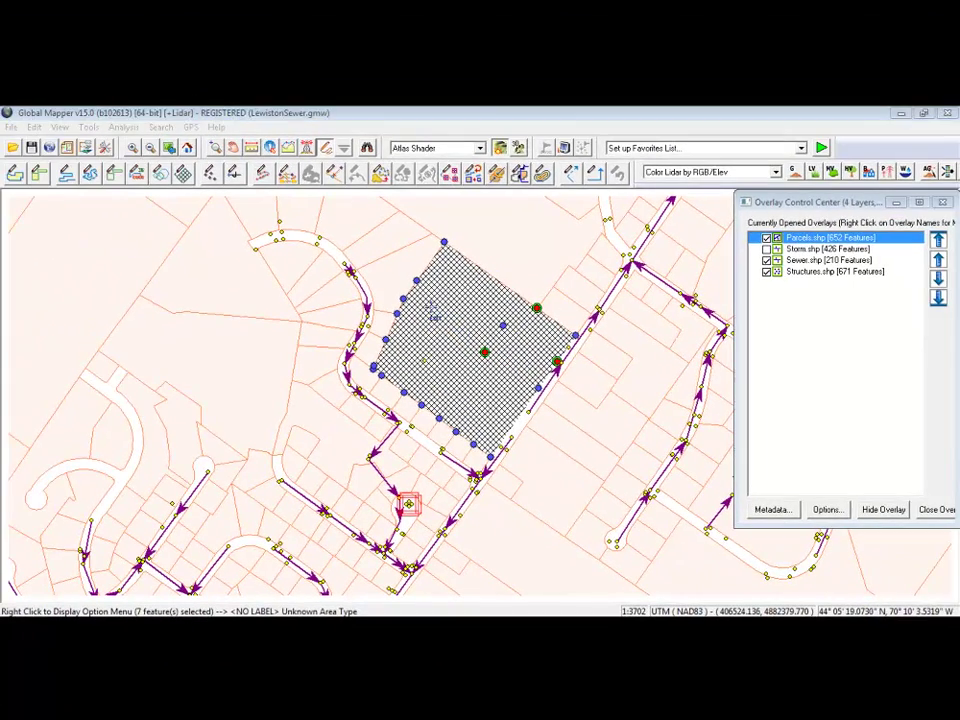
Browse the Crop/Combine/Split, Advanced Feature Creation and Analysis/Measurement options, then dismiss the menu.
right_click(431, 310)
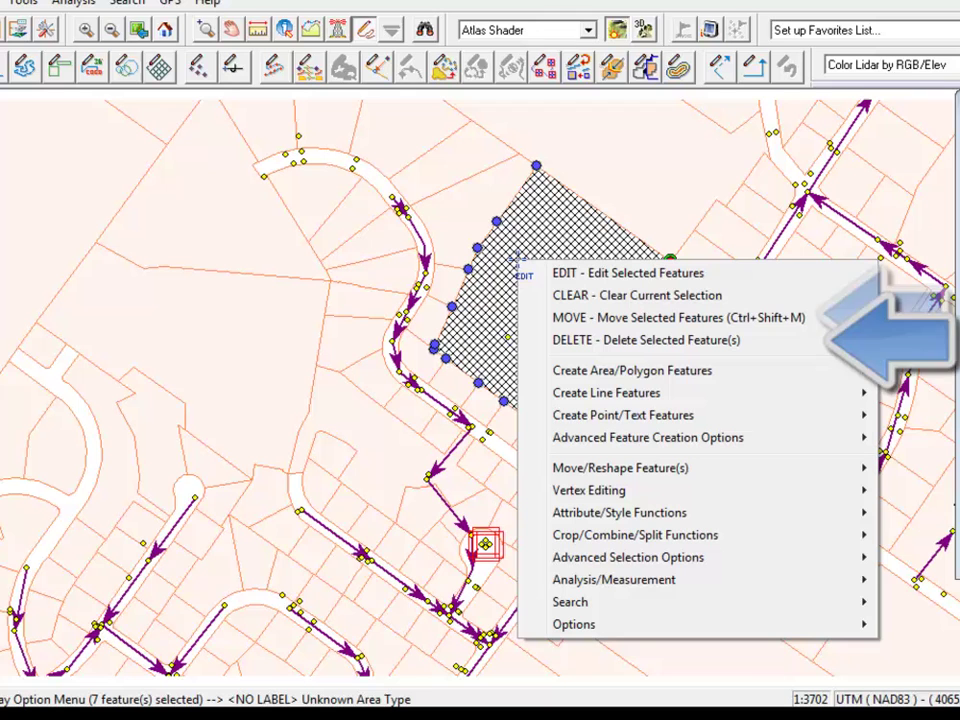
mouse_move(648, 536)
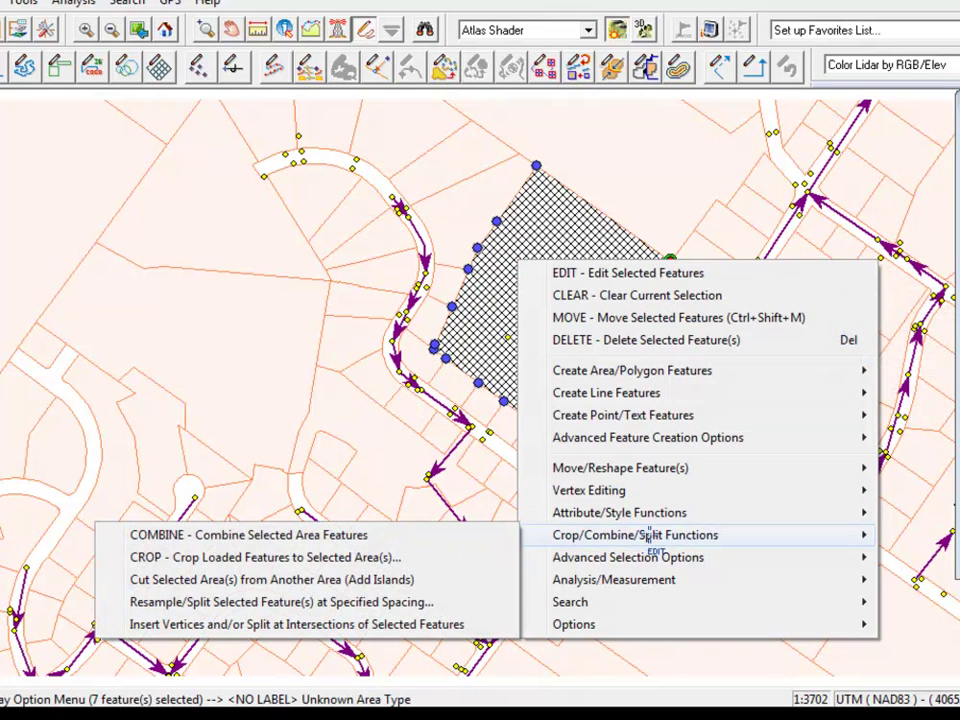
mouse_move(651, 437)
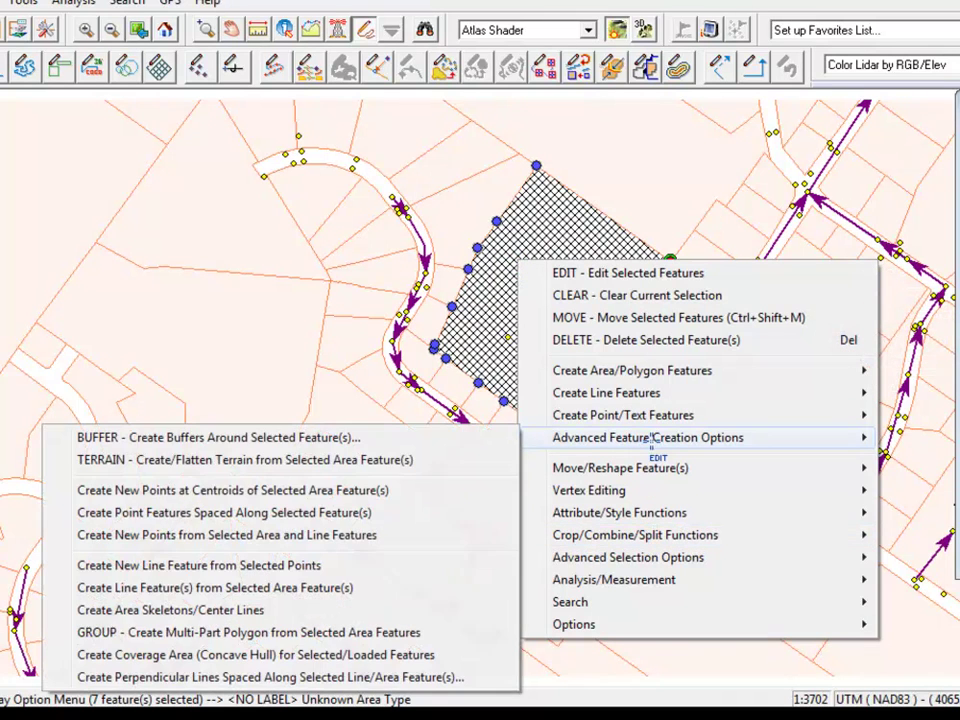
mouse_move(634, 581)
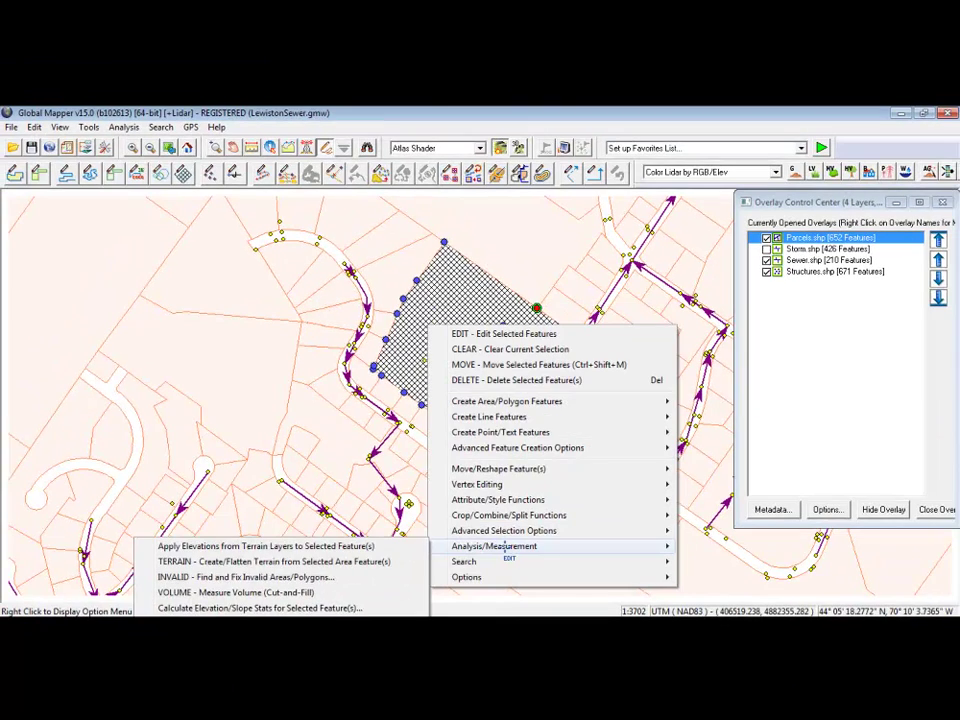
key("Escape")
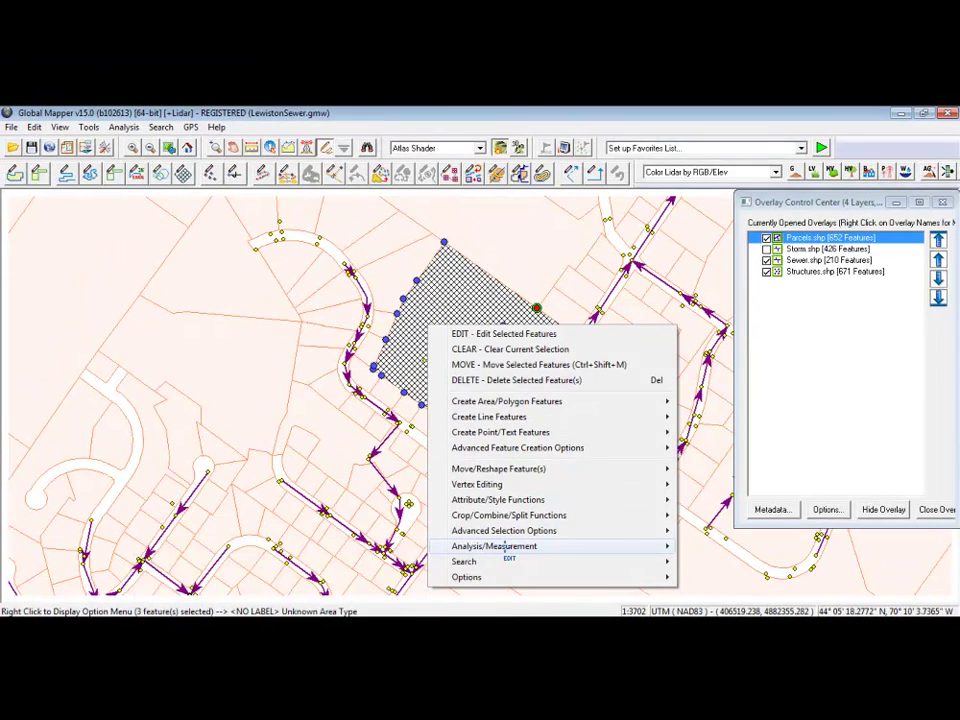
key("Escape")
key("Delete")
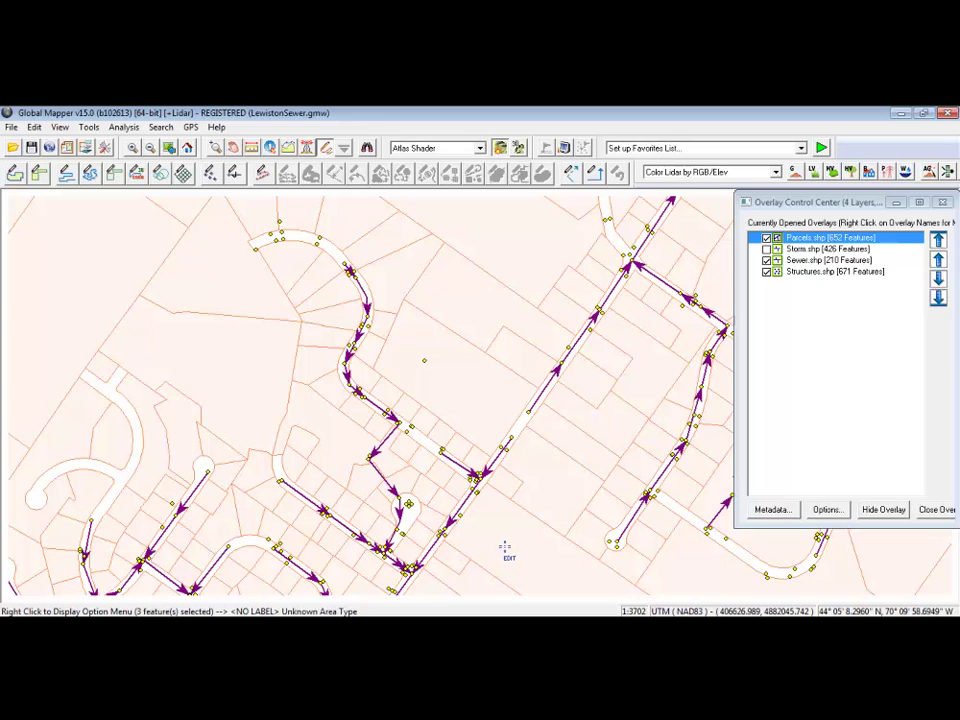
Clear the selection, choose Create Line Feature, and zoom into the empty parcel.
left_click(417, 334)
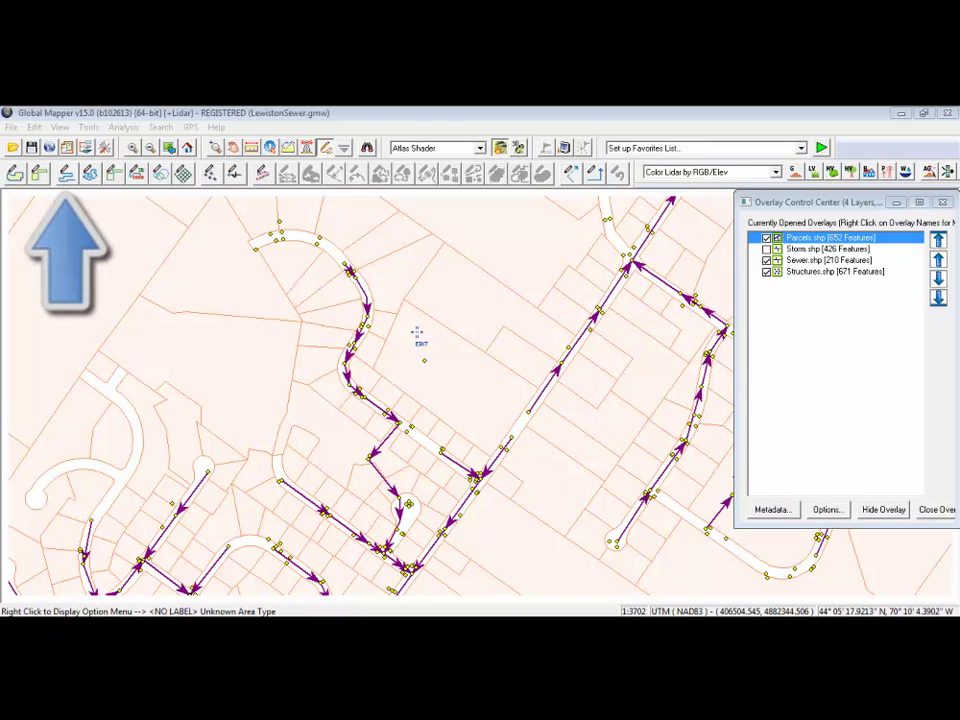
left_click(65, 172)
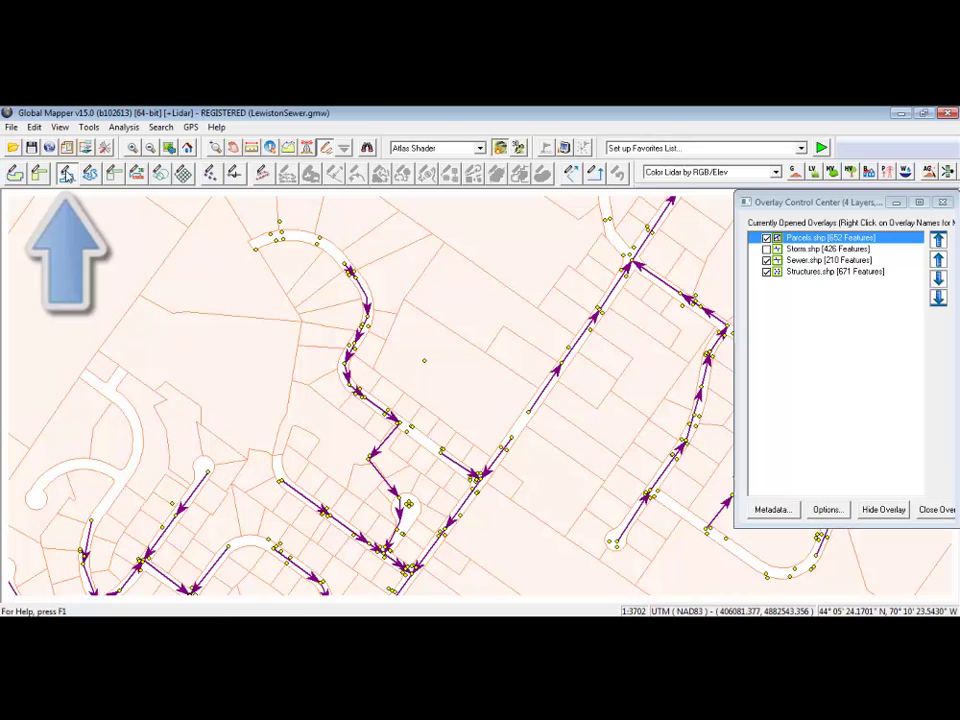
scroll(460, 383, "up", 2)
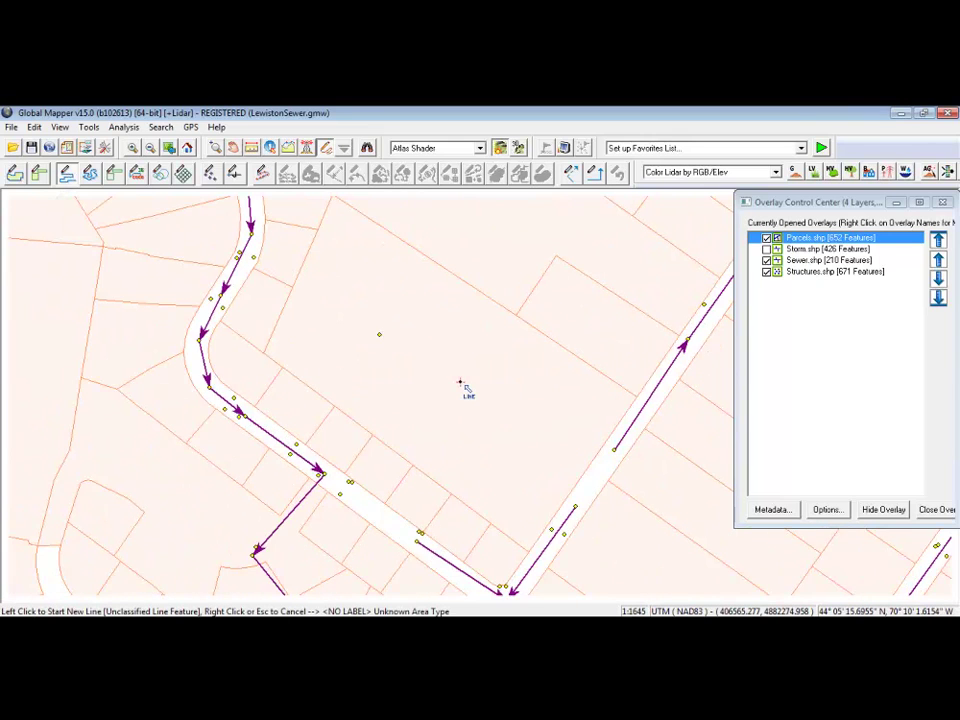
scroll(460, 383, "up", 1)
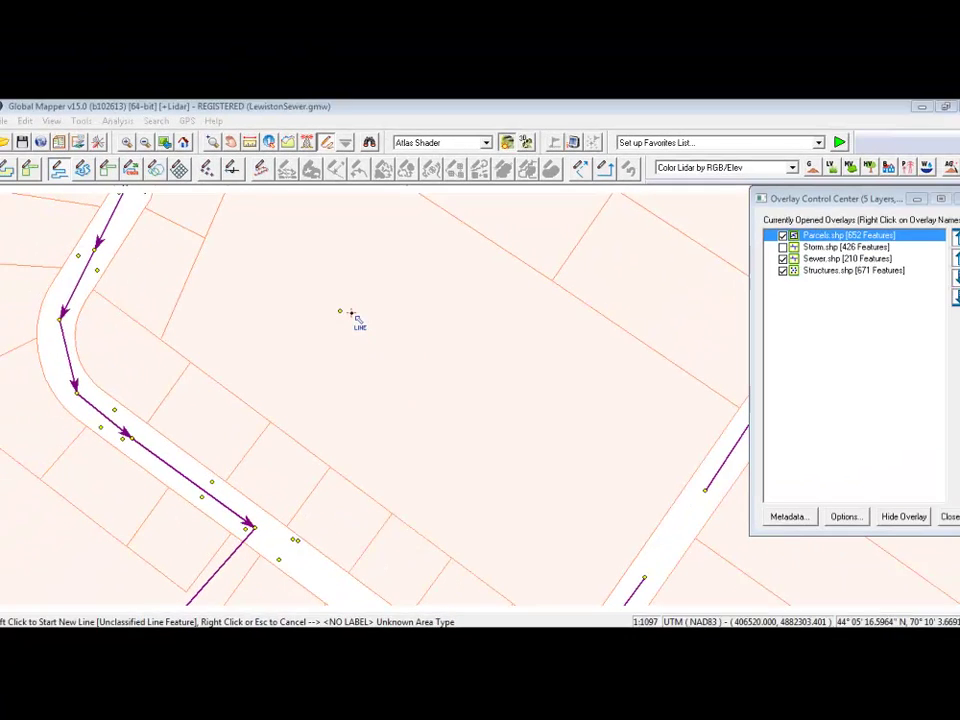
Draw a 533 ft two-point line across the empty parcel.
left_click(341, 312)
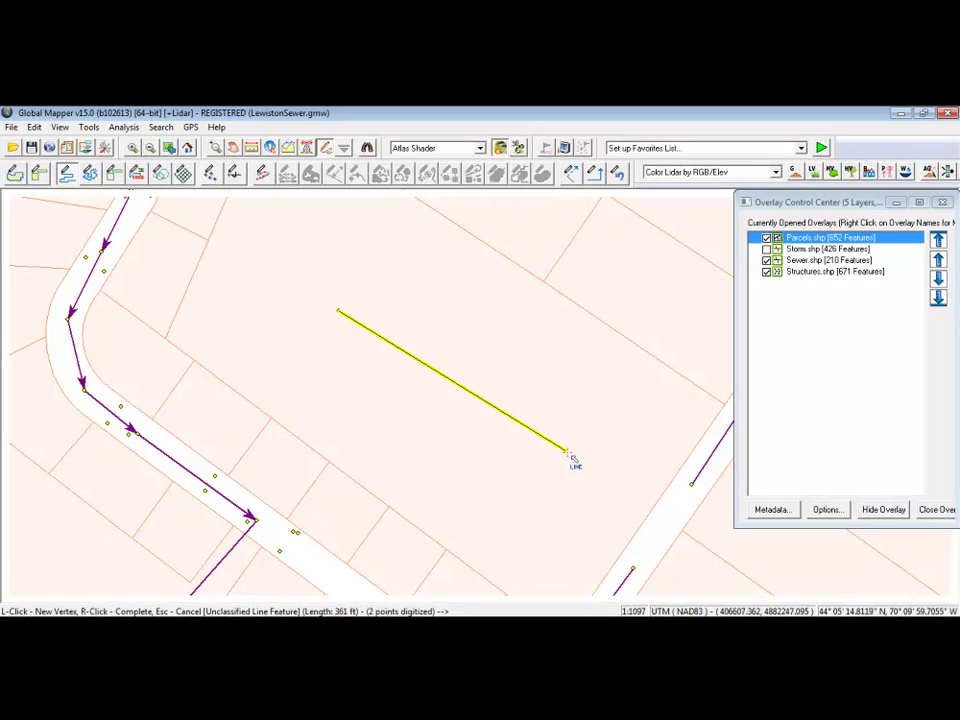
right_click(695, 491)
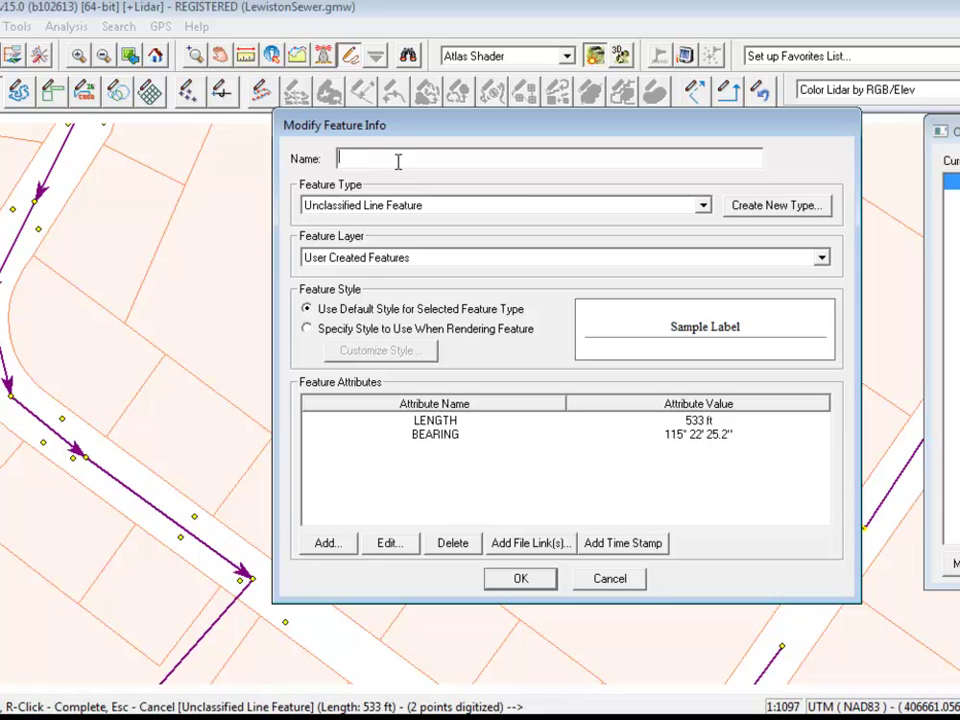
Name the line Sewer, set its feature type to Sewer, and assign it to Sewer.shp.
type("Sewer")
left_click(704, 207)
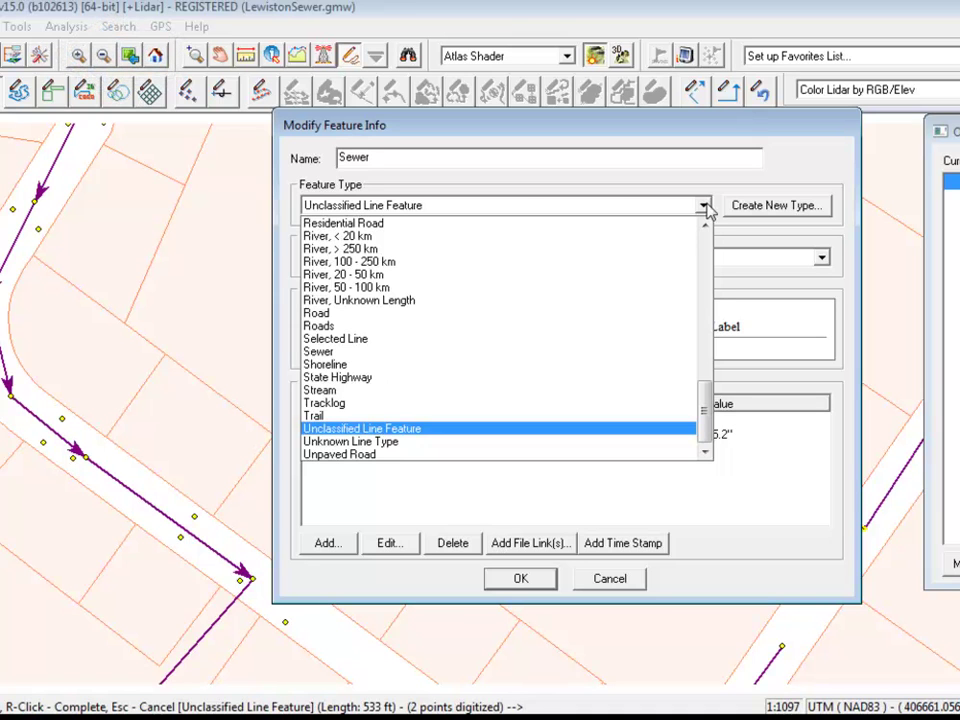
left_click(376, 355)
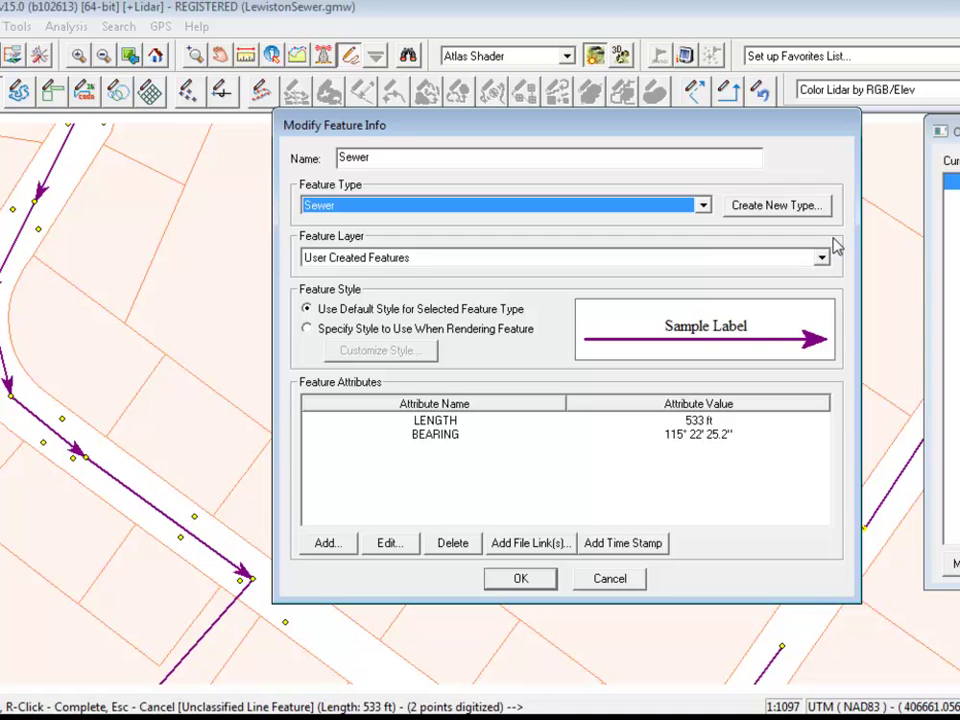
left_click(821, 258)
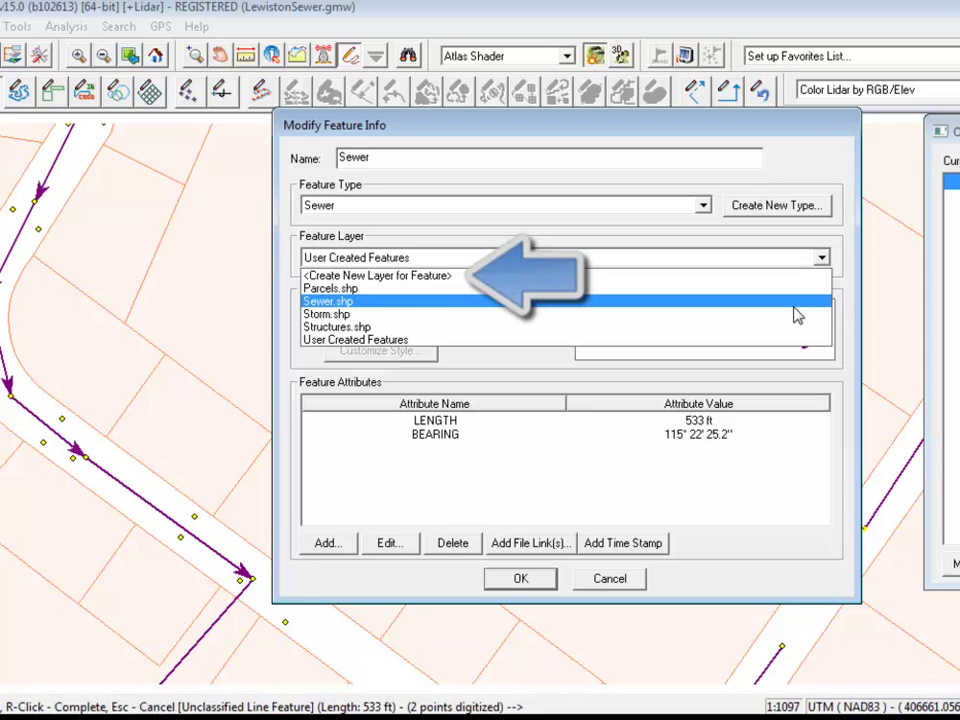
left_click(794, 304)
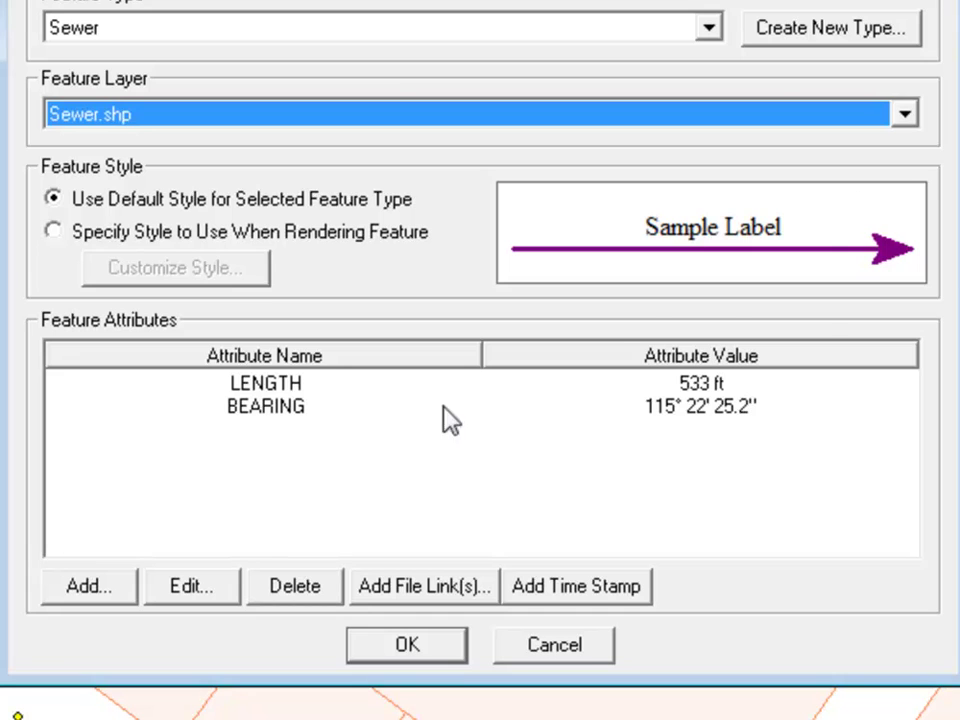
Give the line an Elevation attribute of -2 and save its feature info.
left_click(88, 588)
left_click(431, 316)
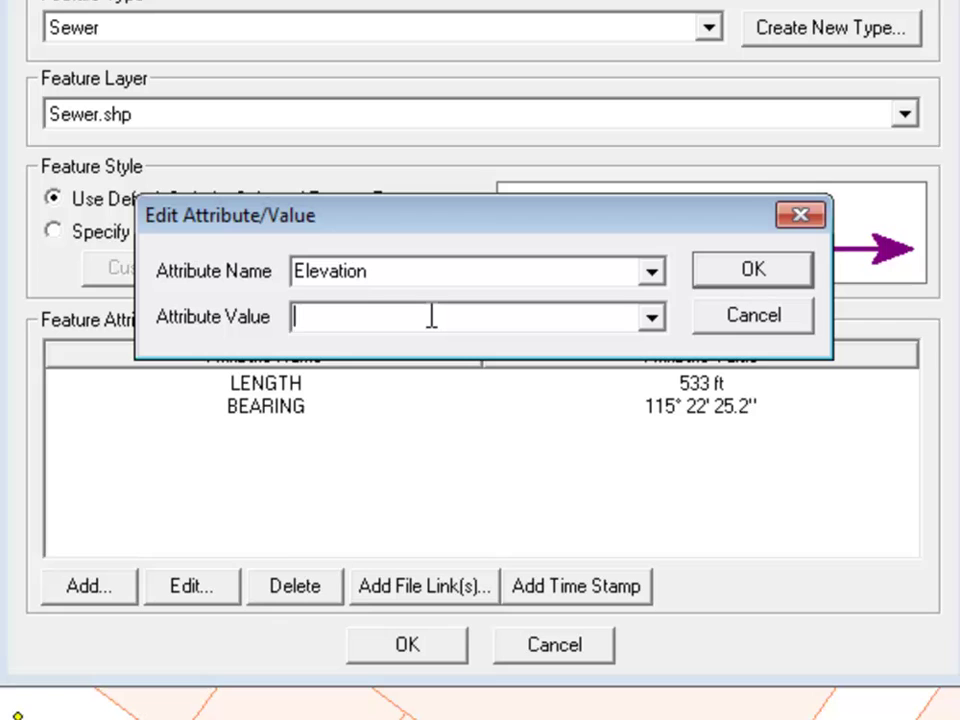
type("-2")
left_click(750, 275)
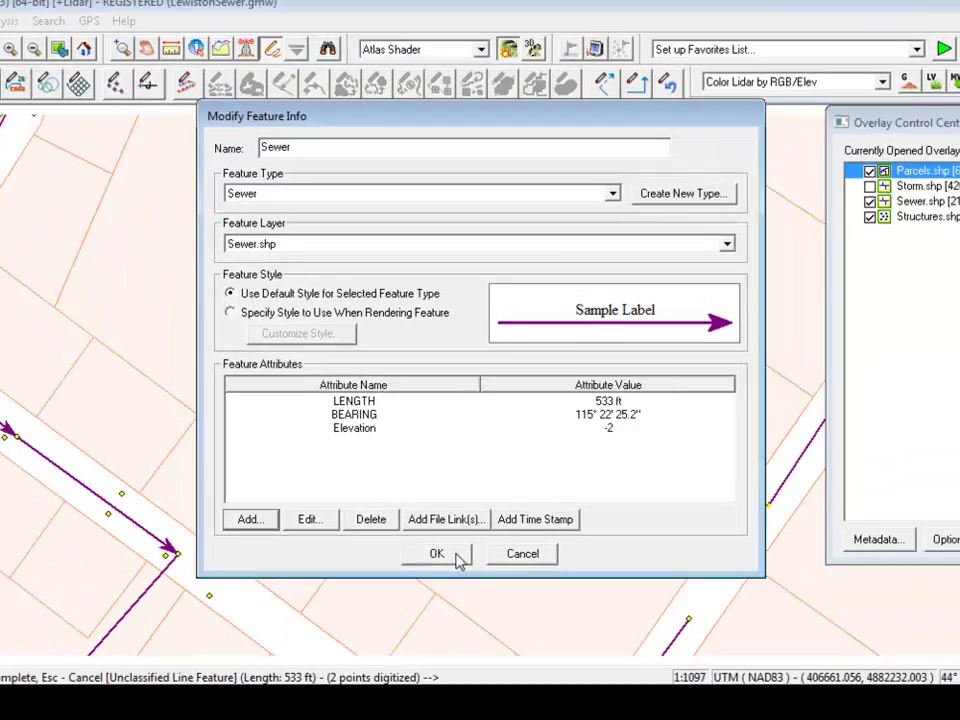
left_click(435, 646)
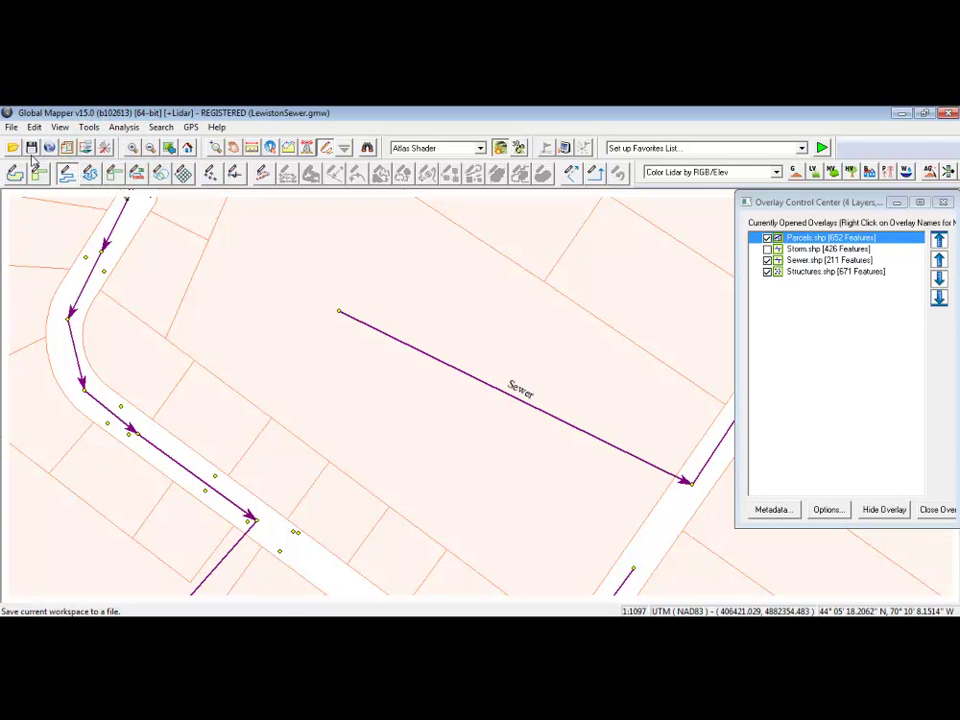
Show the Export submenu under the File menu.
left_click(11, 127)
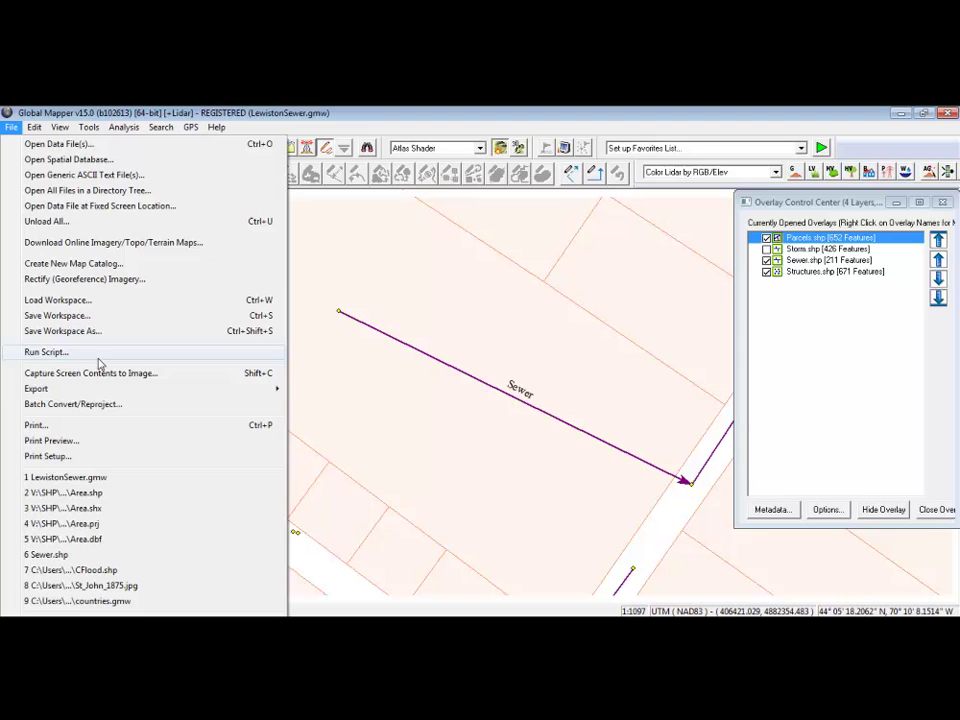
mouse_move(110, 390)
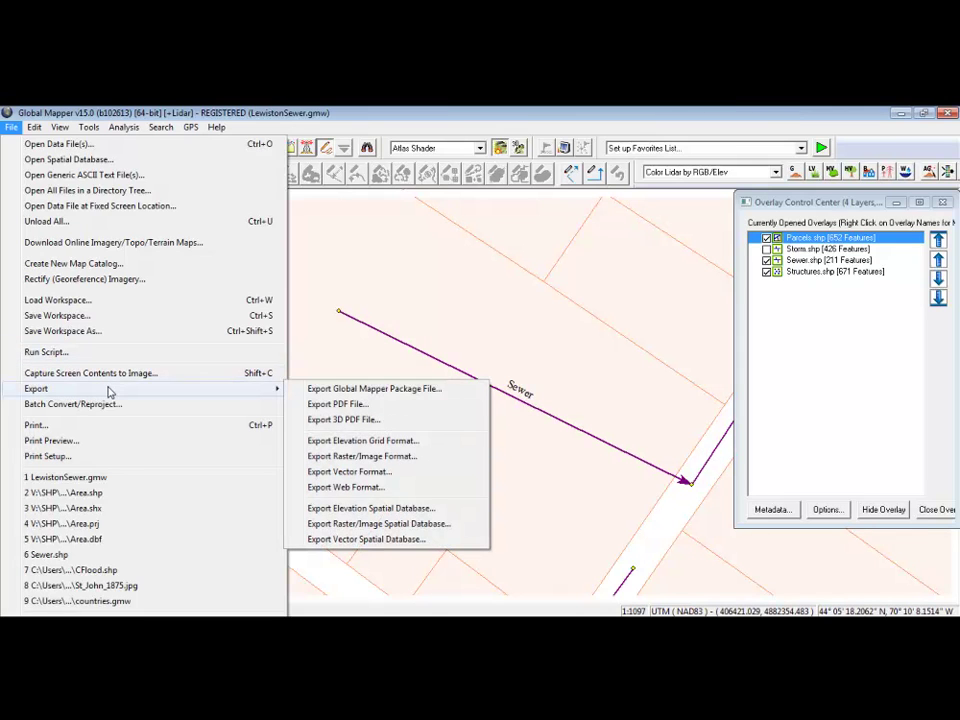